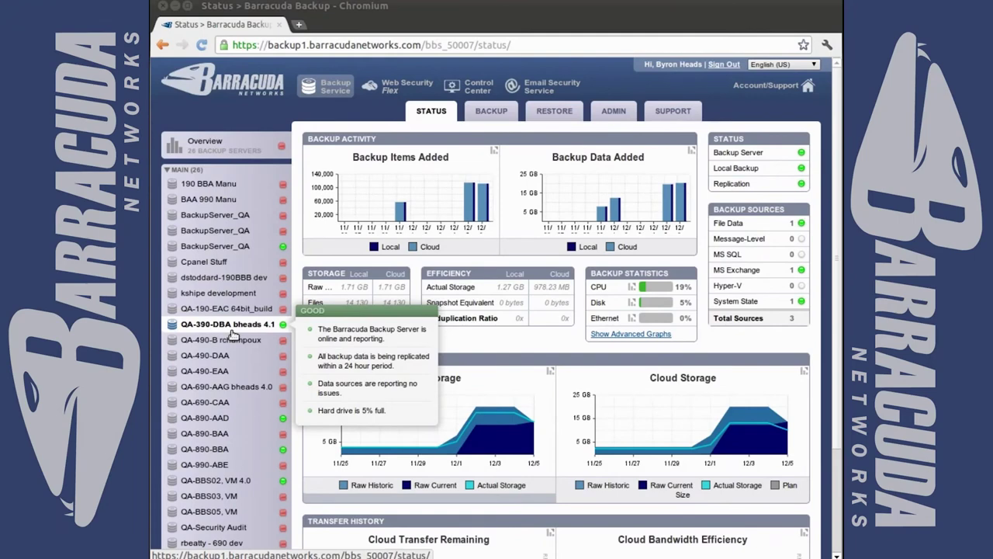
Step: Download the Bare Metal Live CD (64-bit) from the Support Software Downloads page
left_click(674, 117)
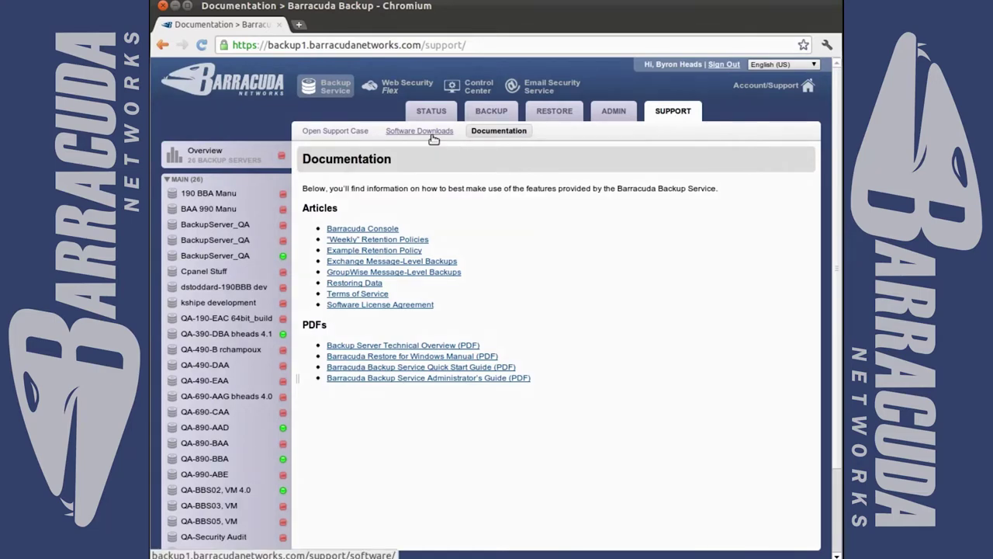
left_click(434, 135)
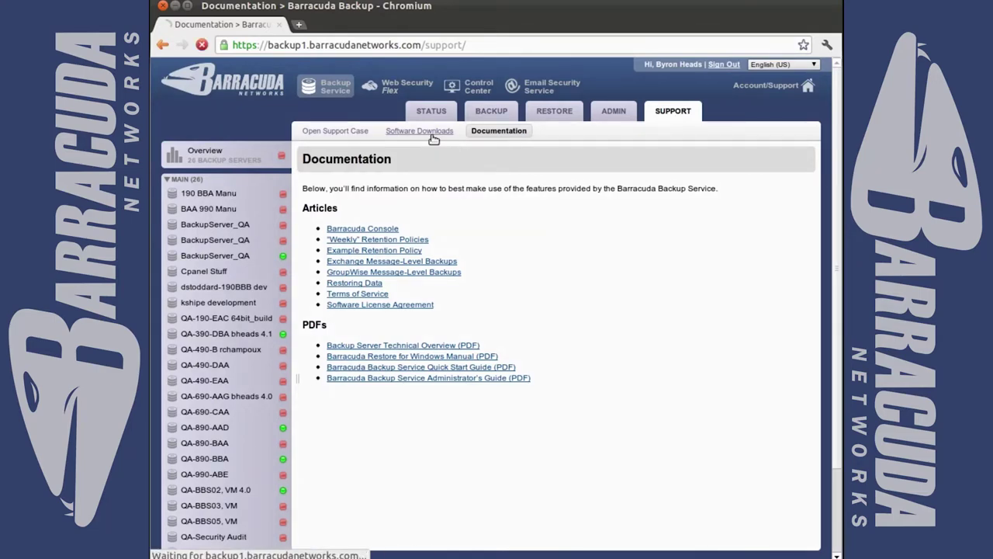
scroll(534, 352, "down", 4)
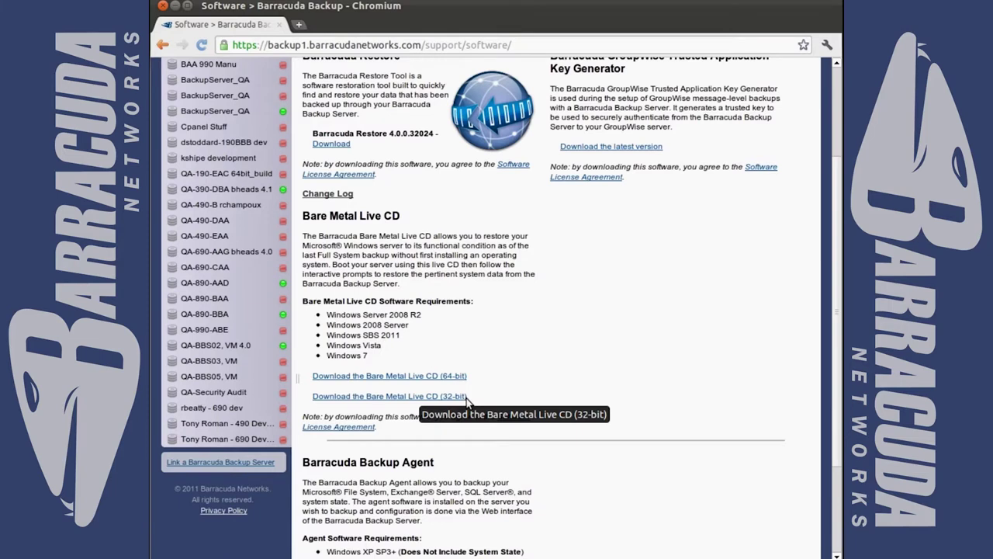
left_click(460, 379)
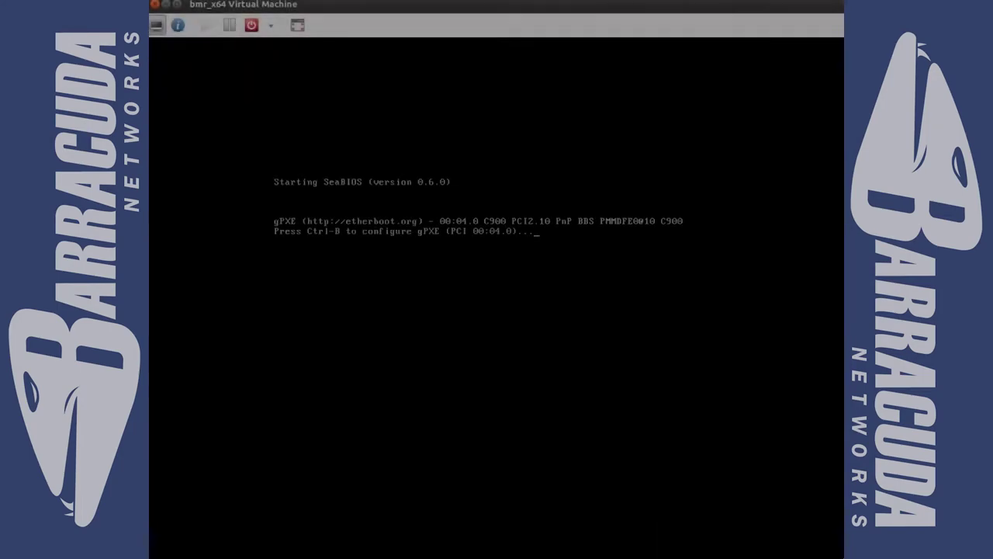
Step: Boot the bmr_x64 VM from the Live CD into the Bare Metal Recovery welcome screen
left_click(544, 173)
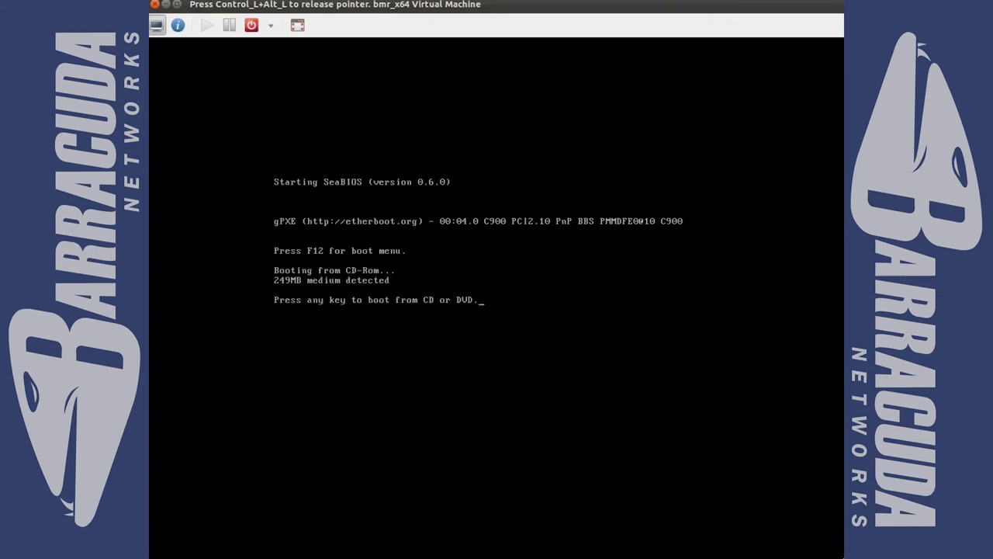
key("Return")
key("ctrl+alt")
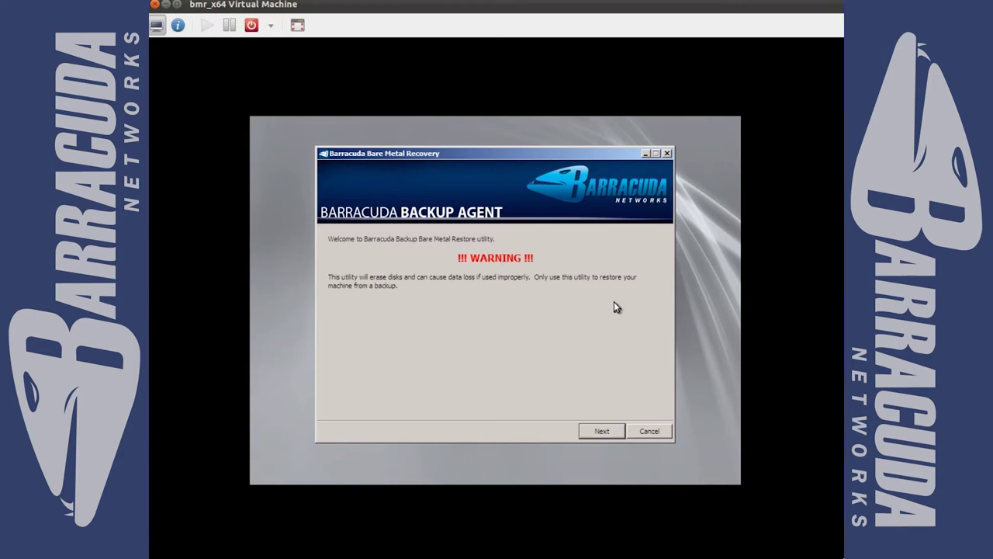
Step: Continue past the warning, select Local Area Connection as the network interface, and browse for a network driver
left_click(602, 430)
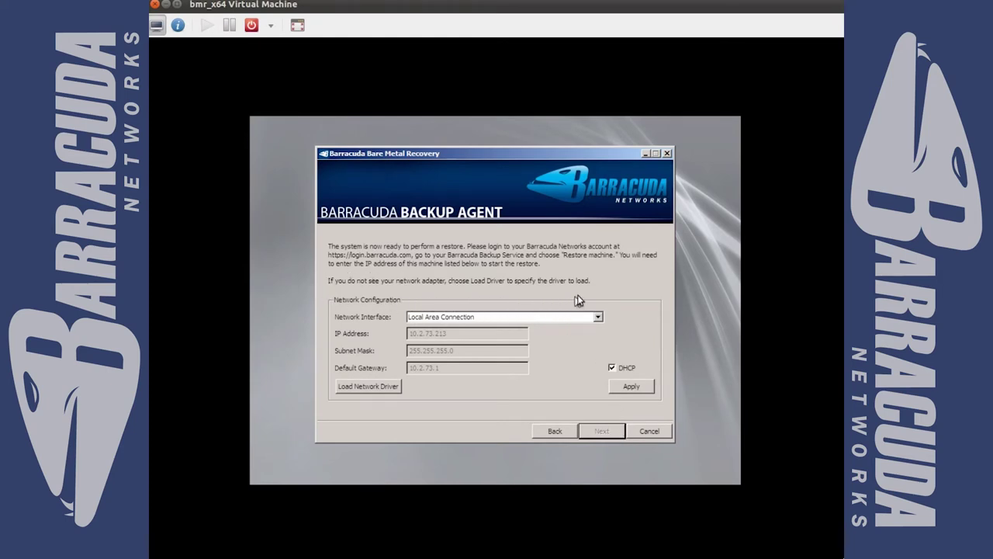
left_click(598, 316)
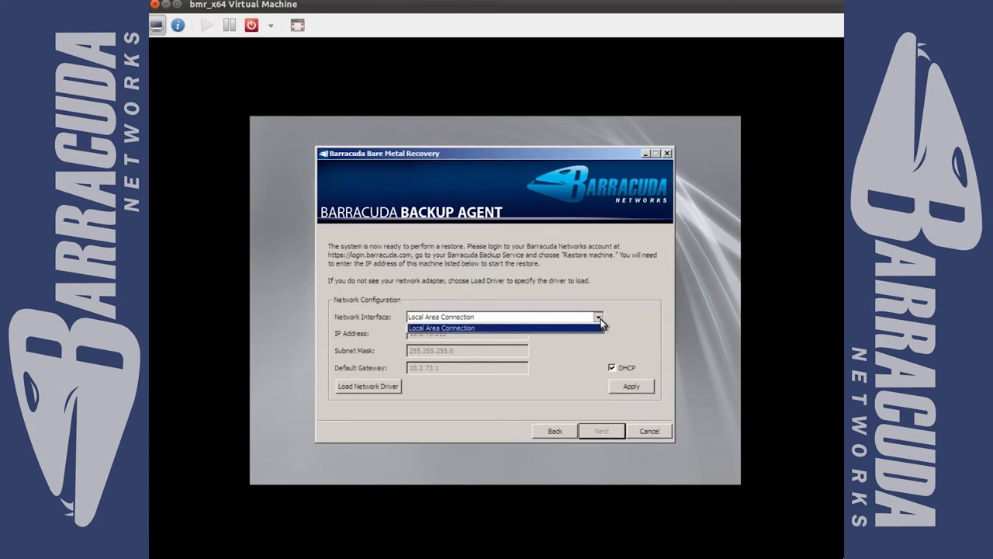
left_click(429, 330)
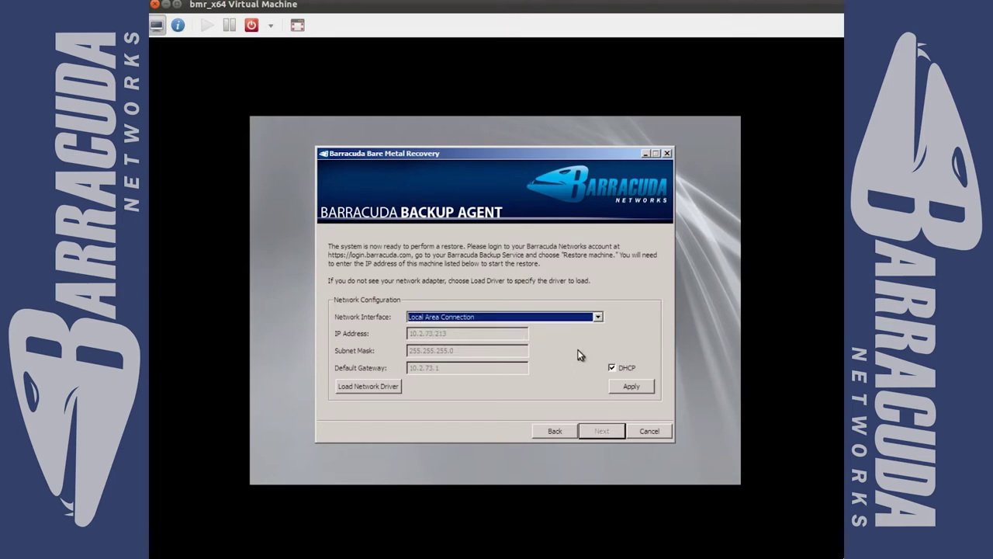
left_click(350, 391)
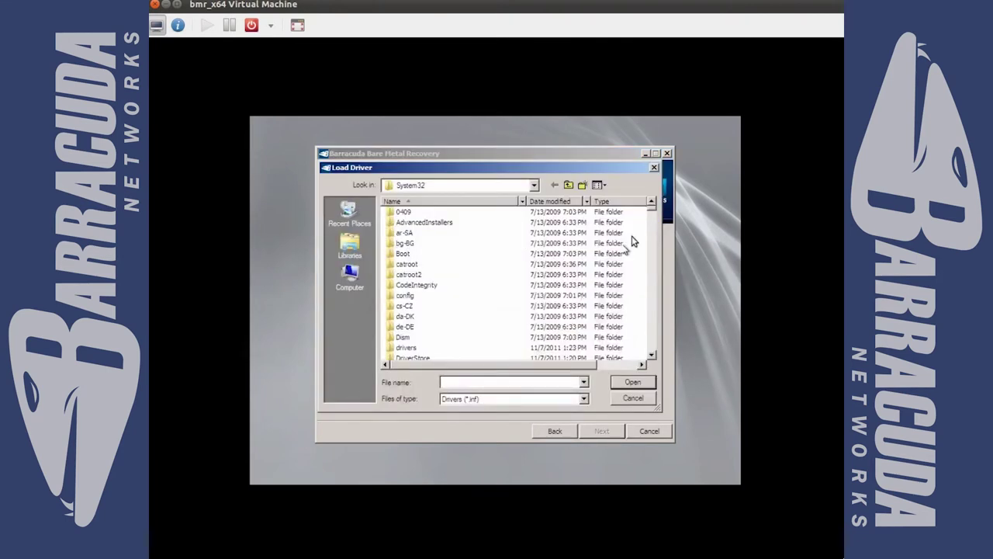
Step: Browse the System32 drivers folder for a network driver, then cancel without loading one
left_click(533, 185)
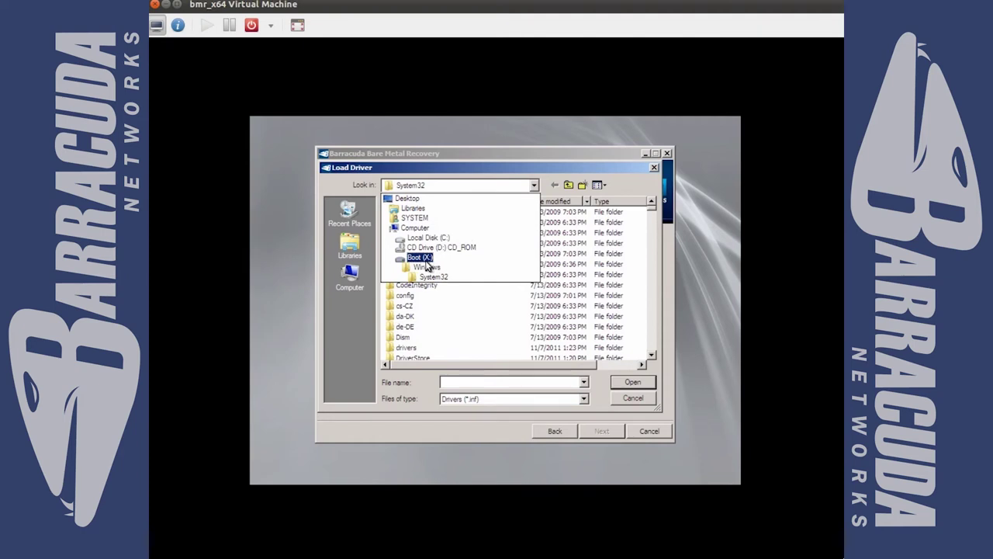
left_click(532, 184)
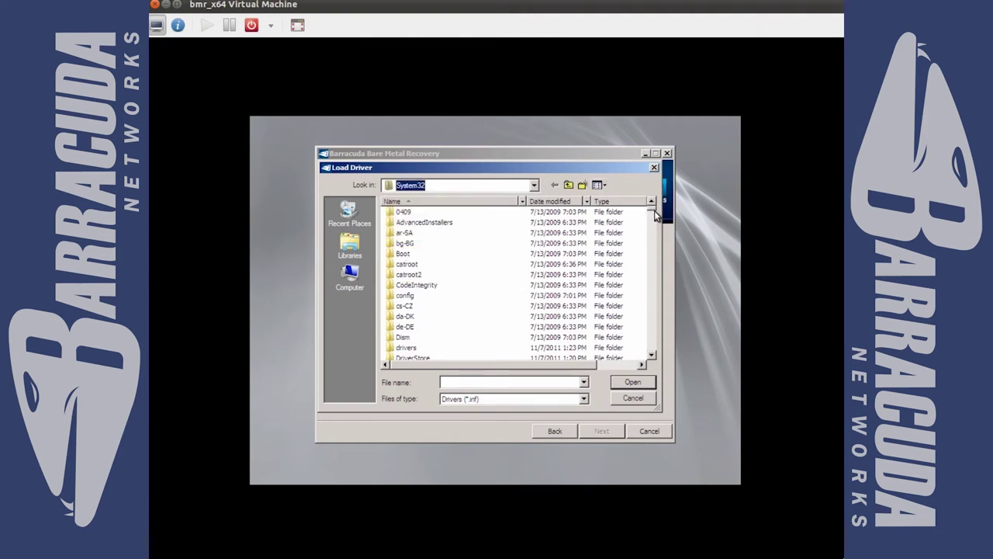
double_click(409, 348)
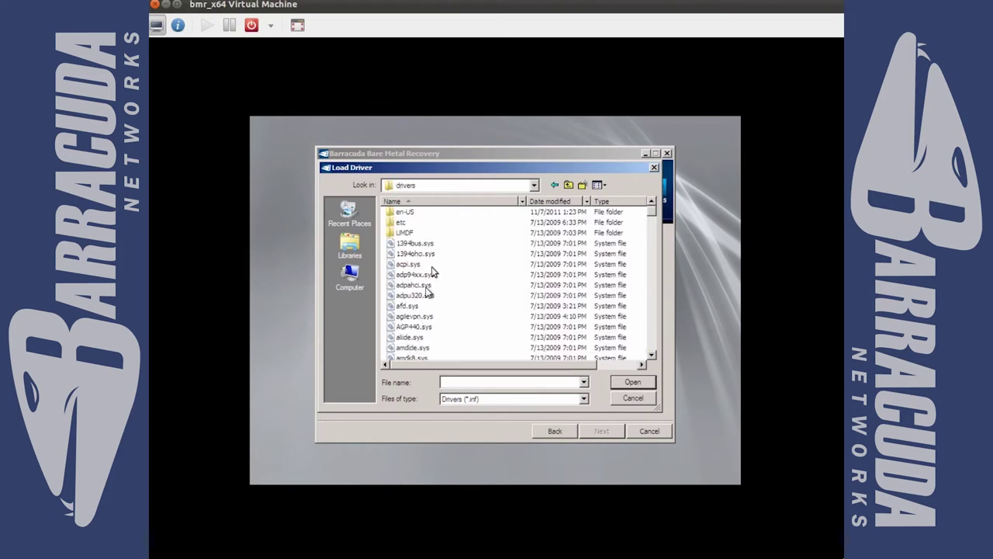
scroll(438, 303, "down", 8)
scroll(436, 316, "down", 12)
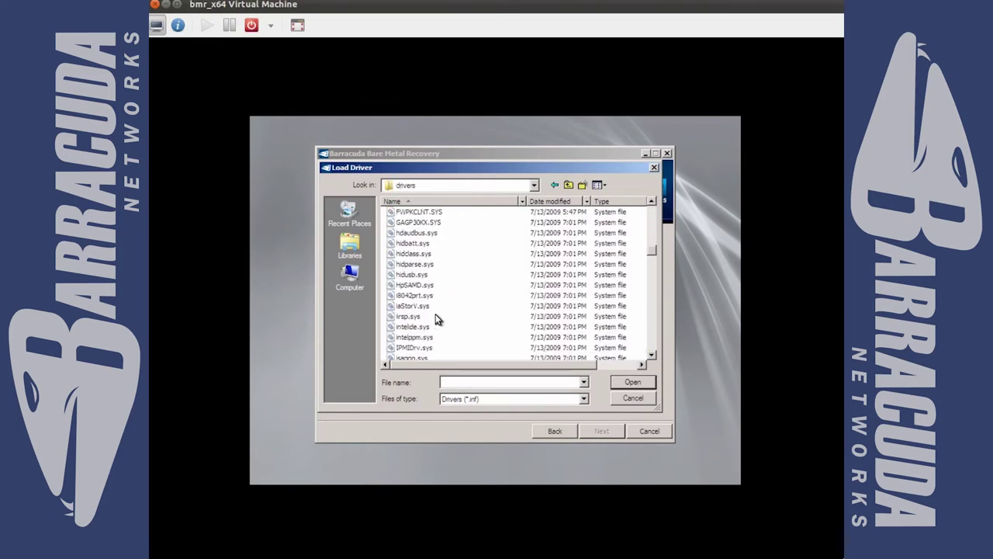
left_click(633, 398)
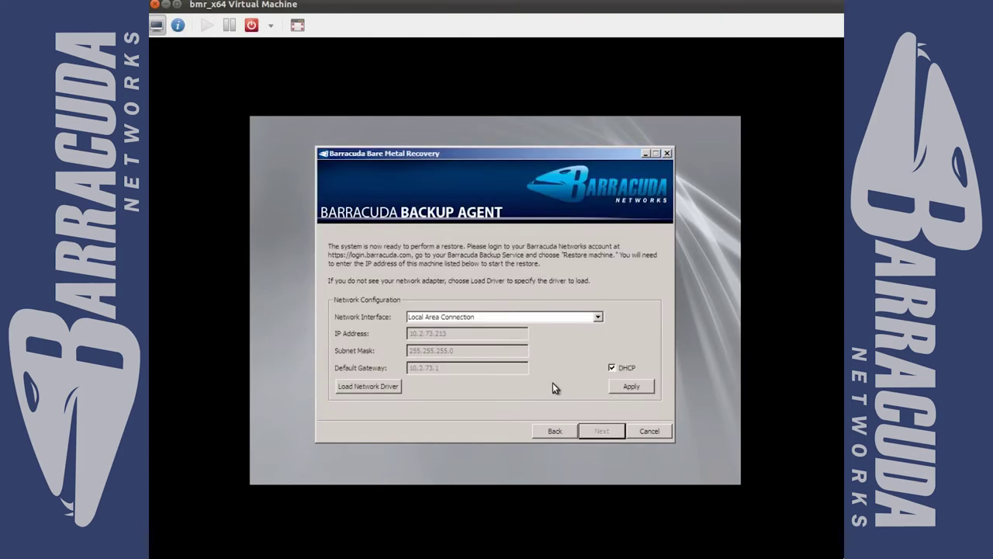
Step: Toggle DHCP off, apply the Local Area Connection settings, and re-enable DHCP
left_click(610, 368)
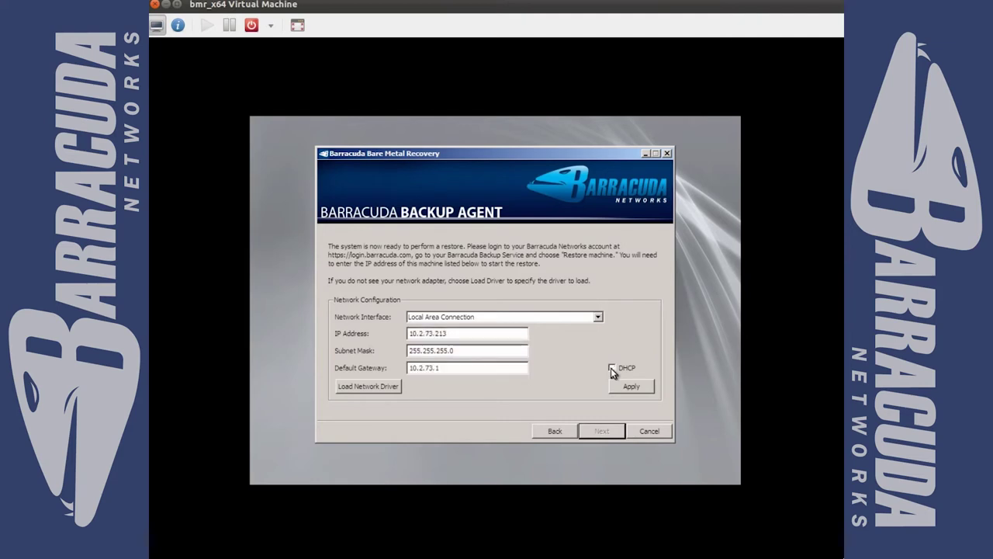
left_click(472, 370)
left_click(645, 387)
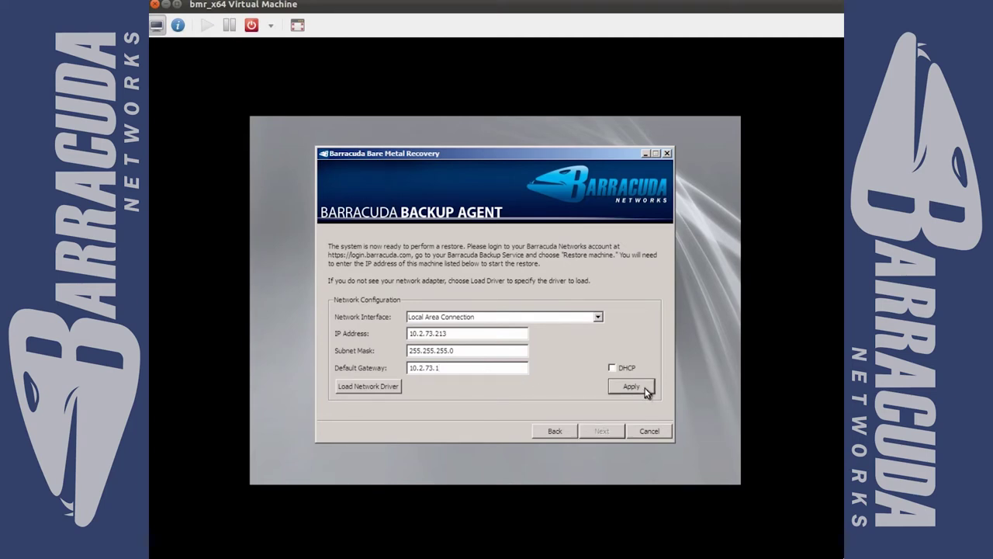
left_click(611, 368)
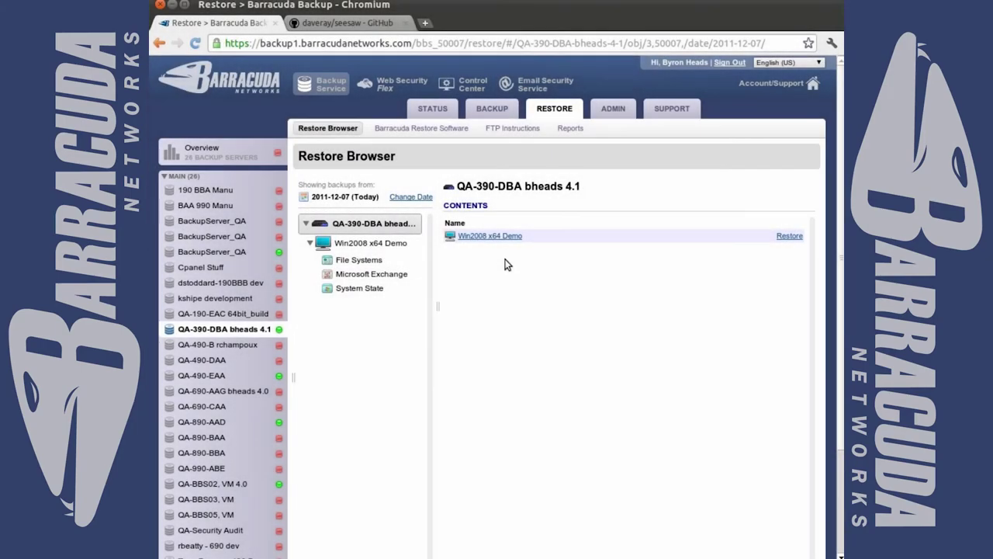
Step: Review all Win2008 x64 Demo revisions up to 2011-12-07 and choose restoring the latest computer revision
left_click(394, 247)
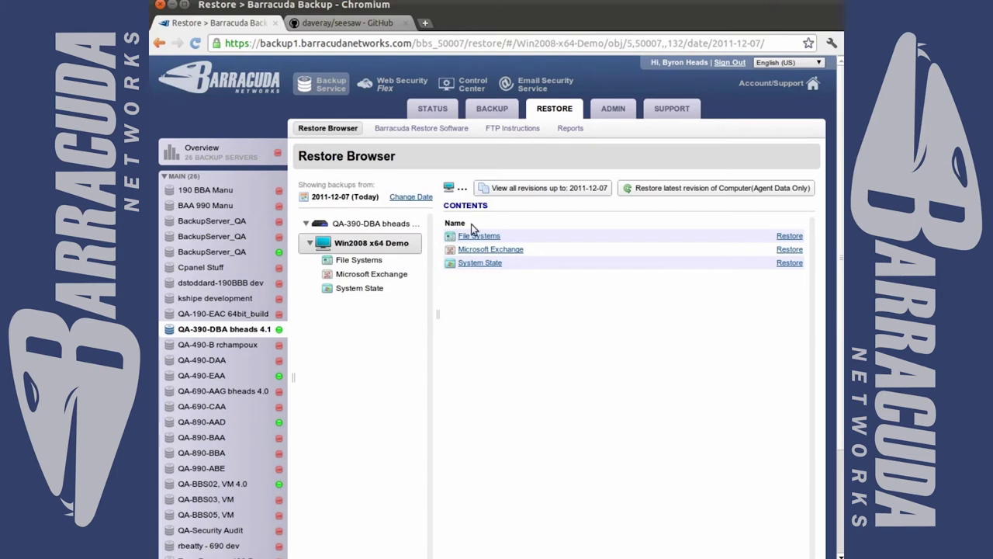
left_click(554, 189)
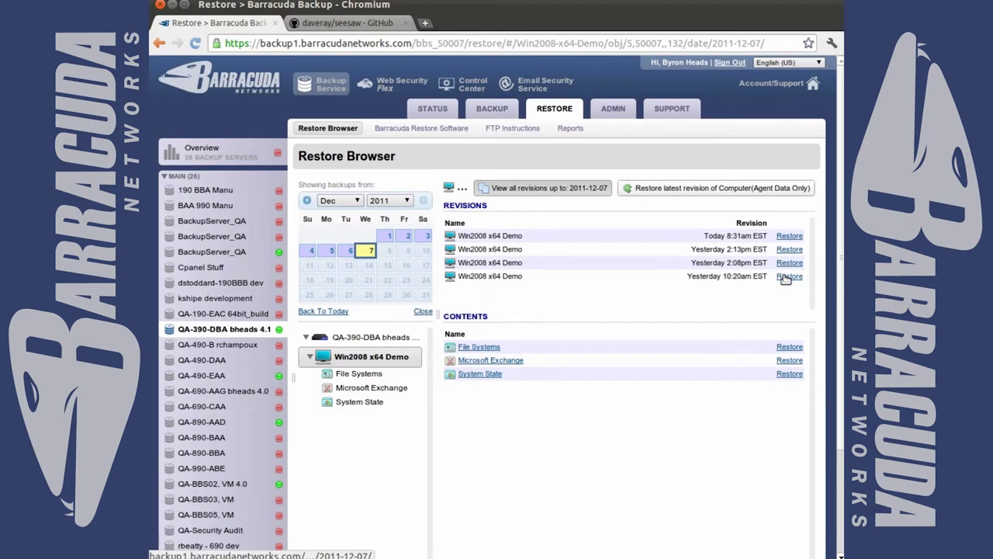
left_click(740, 193)
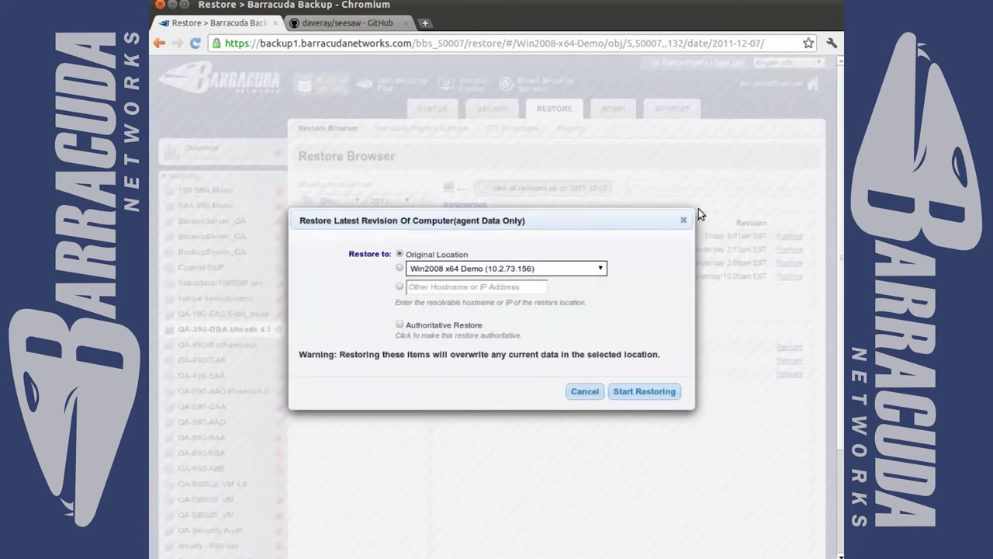
Step: Set the restore target to Other Hostname or IP Address 10.2.73.213 and start restoring
left_click(399, 287)
left_click(414, 289)
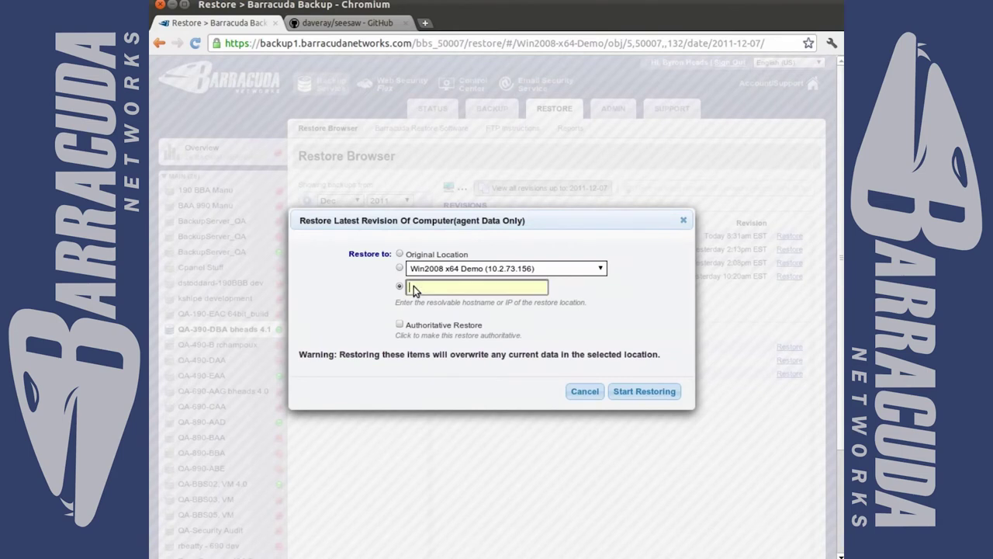
type("10.2.73.213")
left_click(632, 393)
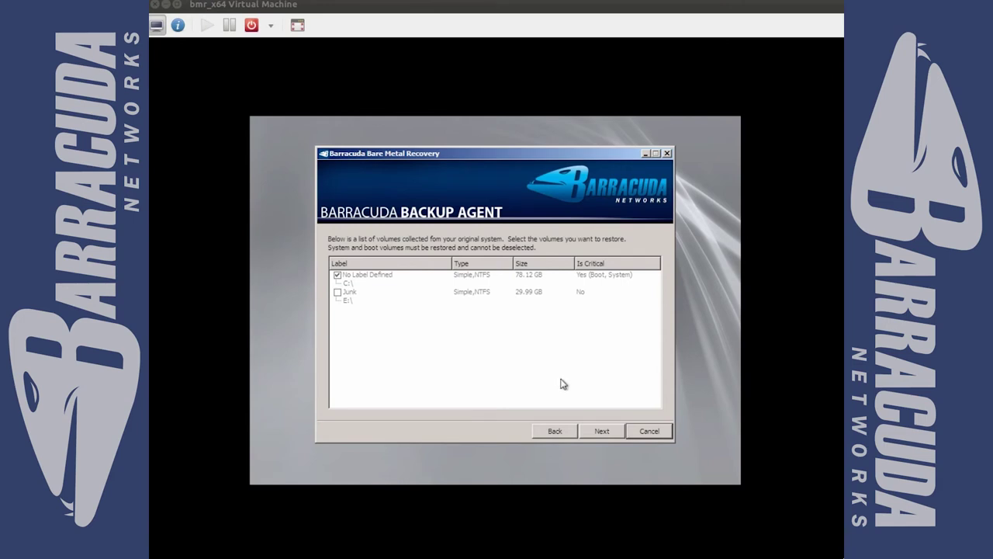
Step: Restore only the C:\ volume, confirming the overwrite of the QEMU hard disk
left_click(602, 432)
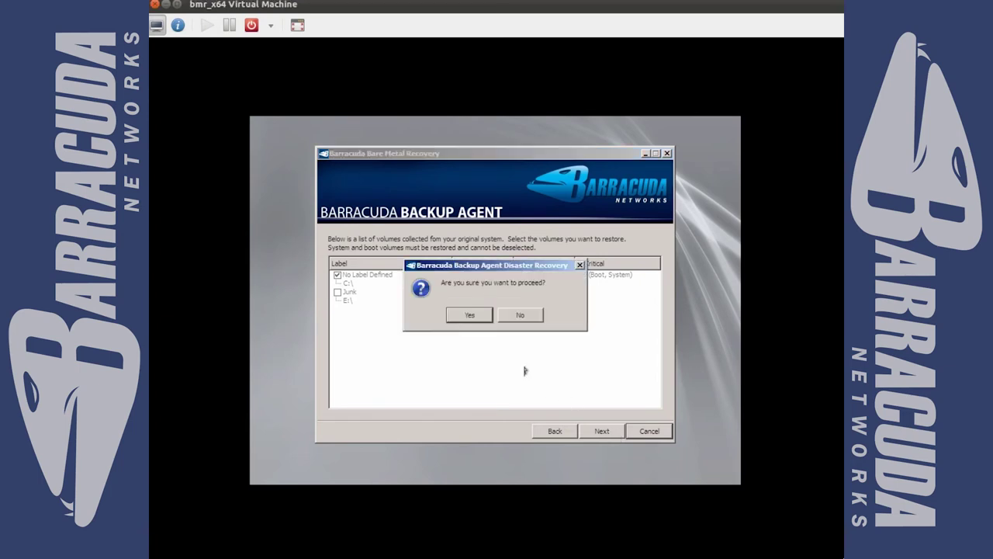
left_click(471, 315)
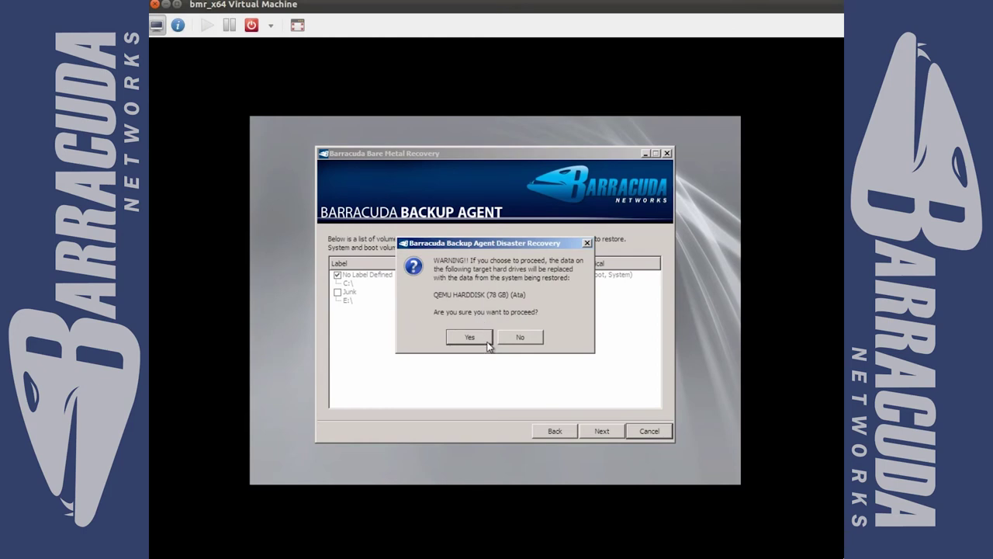
left_click(487, 341)
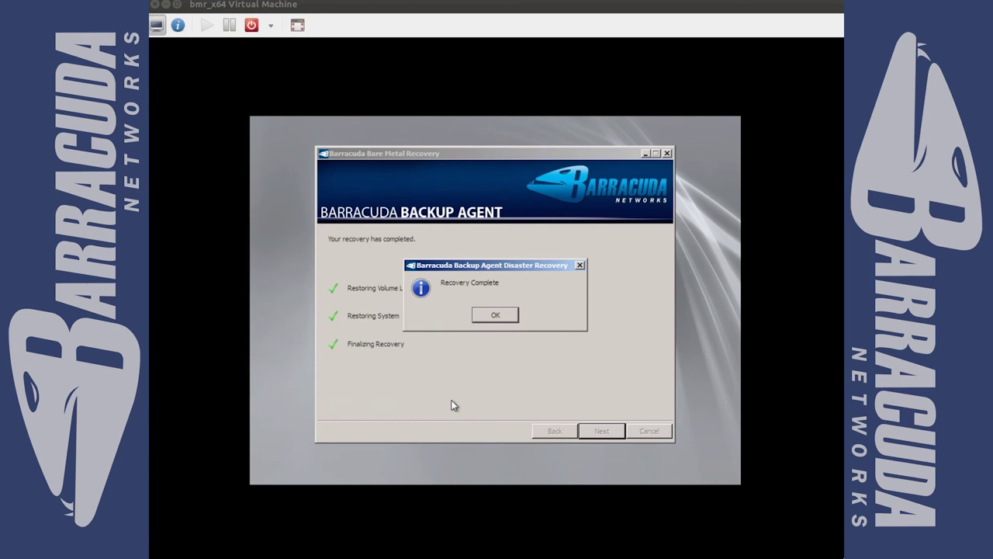
Step: Acknowledge Recovery Complete, go to the final page, and choose Reboot System Now
left_click(512, 317)
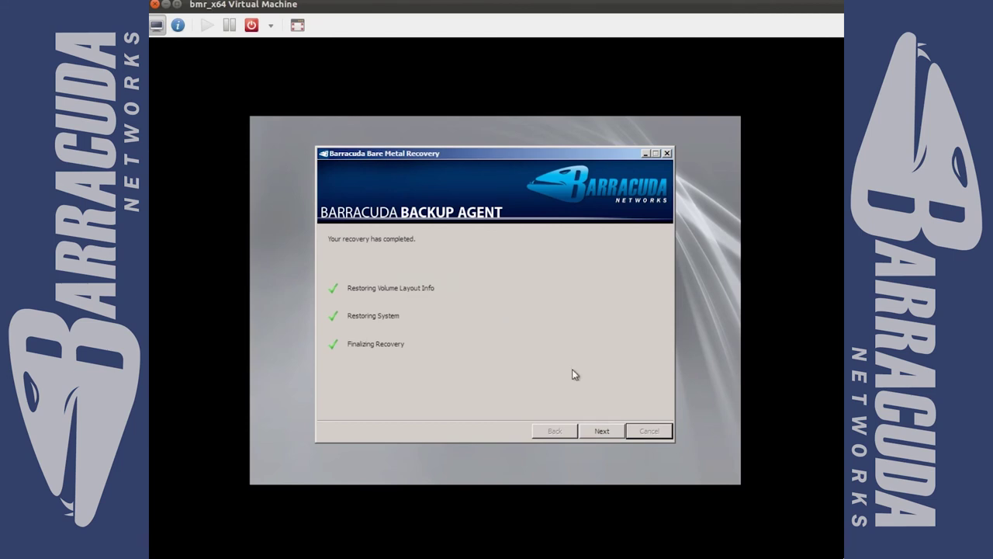
left_click(619, 434)
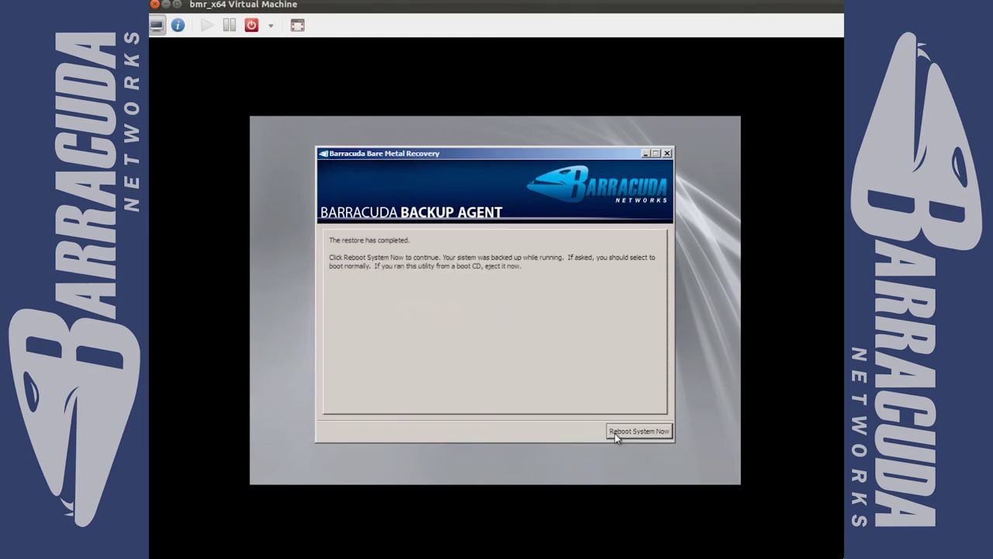
left_click(657, 436)
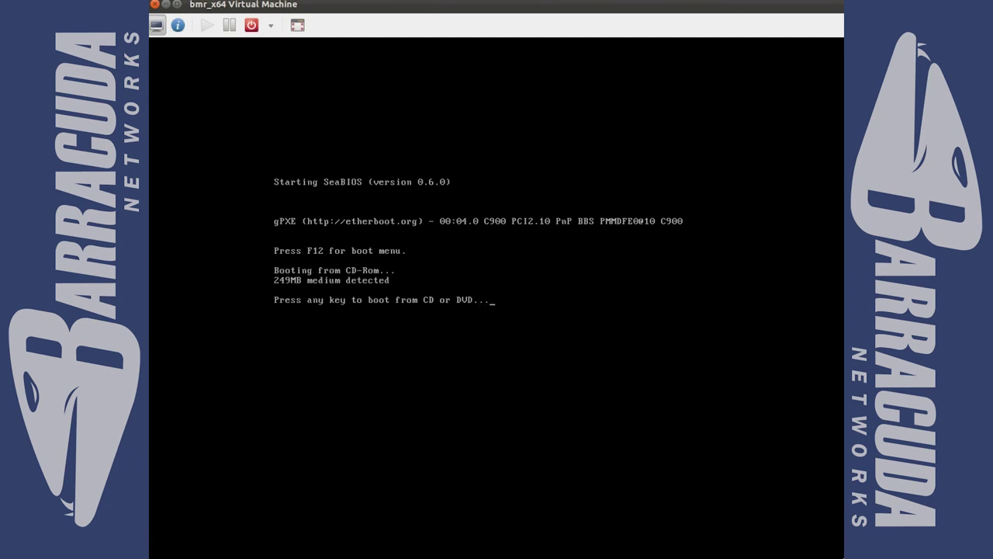
Step: Skip the CD boot prompt and choose Start Windows Normally at Windows Error Recovery
key("Return")
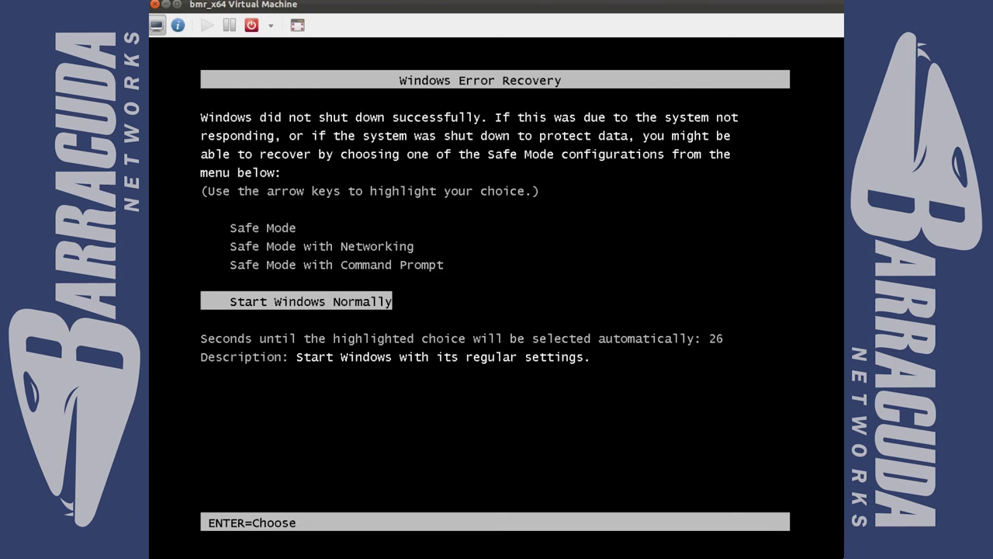
key("Up")
key("Down")
key("Return")
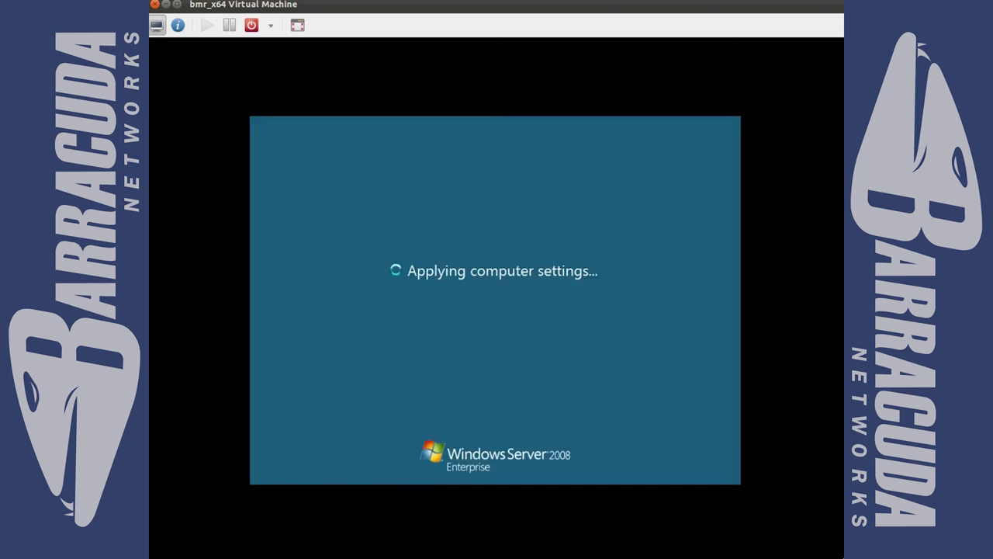